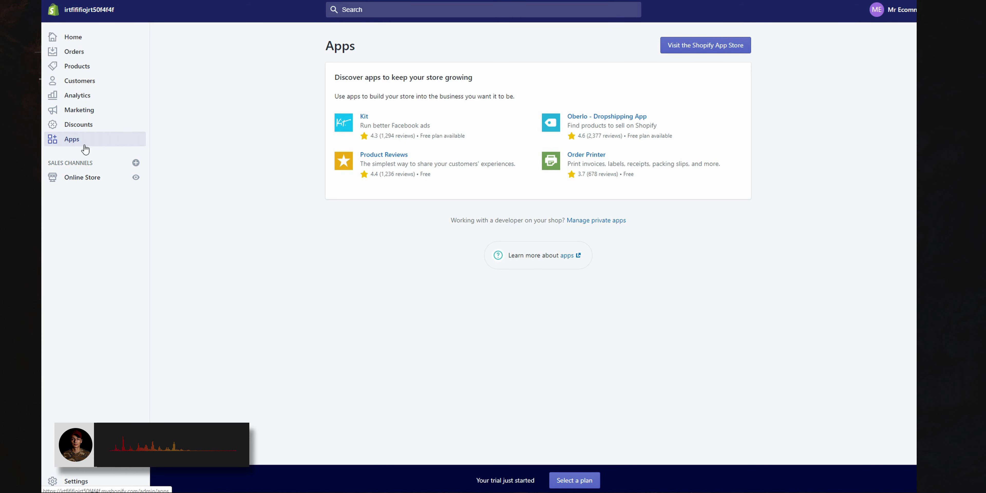
Install the Oberlo app on the Shopify store from its listing, granting its permissions.
left_click(591, 122)
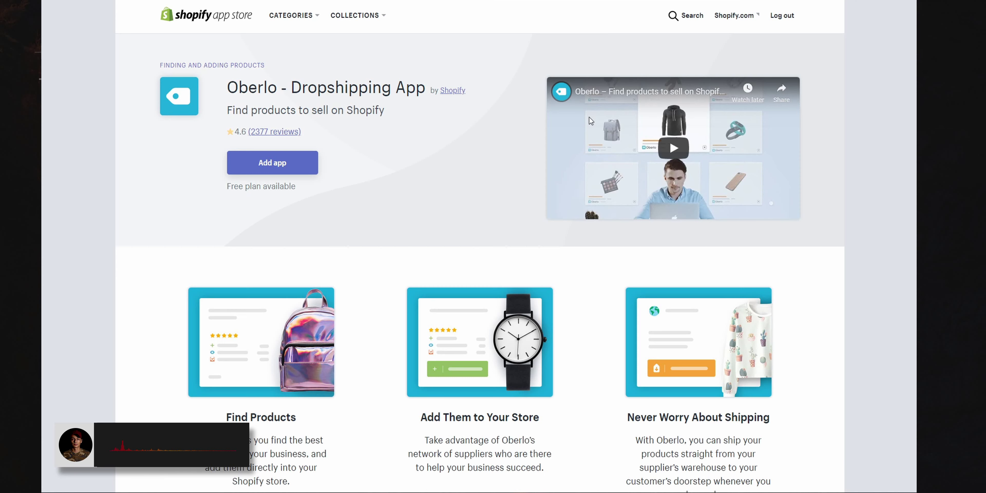
left_click(276, 169)
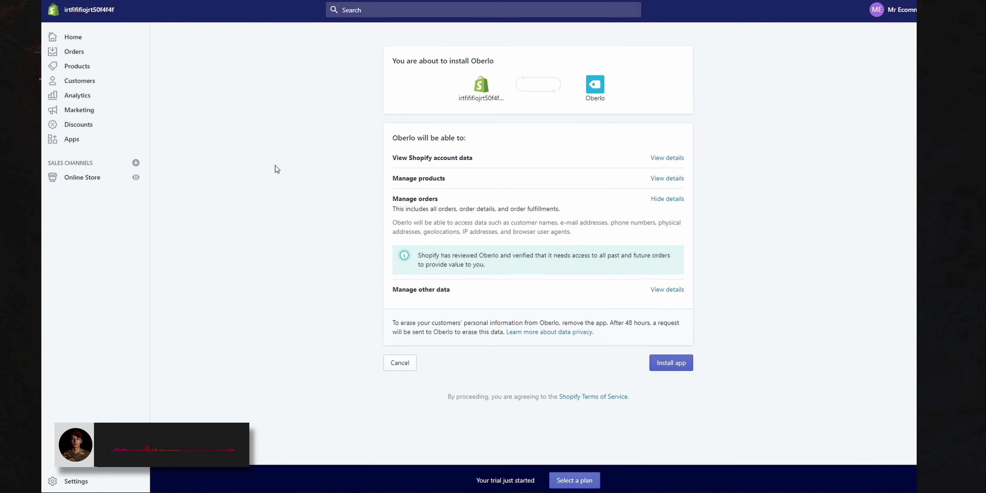
left_click(667, 362)
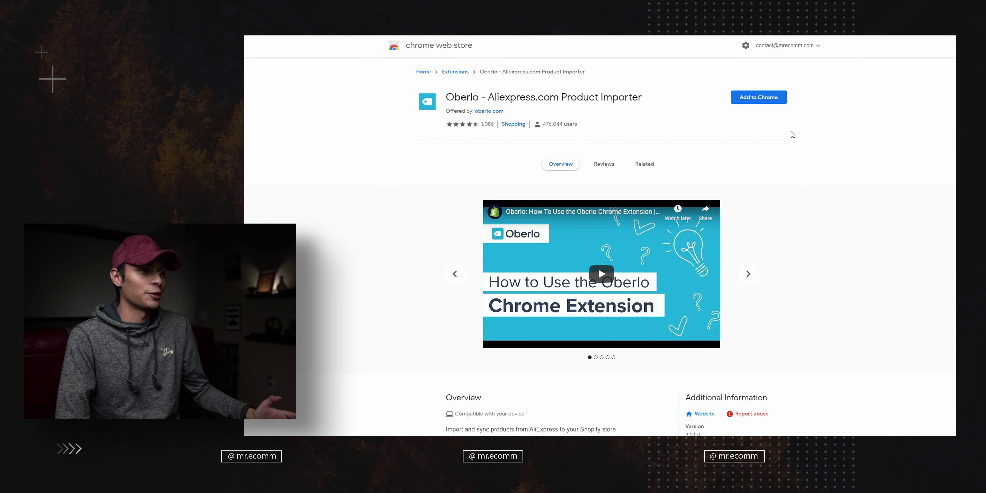
Add the Oberlo Aliexpress.com Product Importer extension to Chrome and open its popup.
left_click(782, 100)
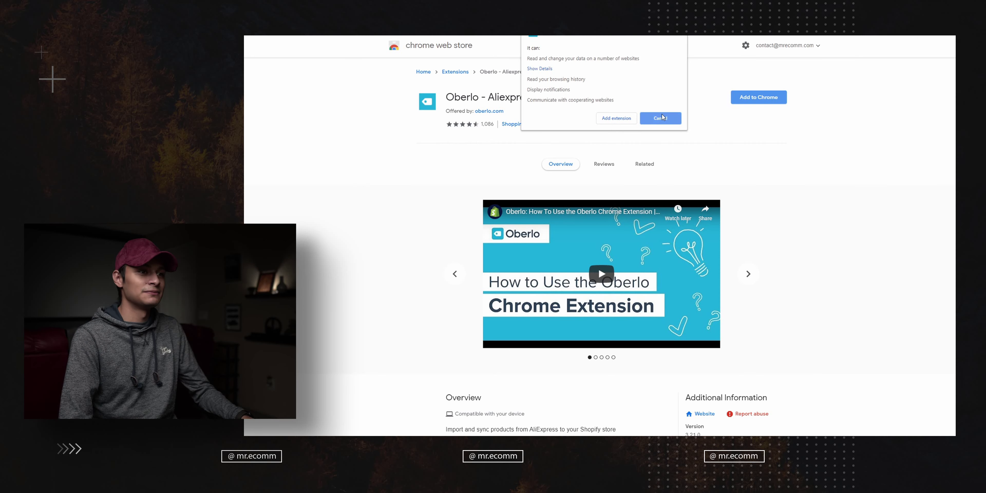
left_click(623, 120)
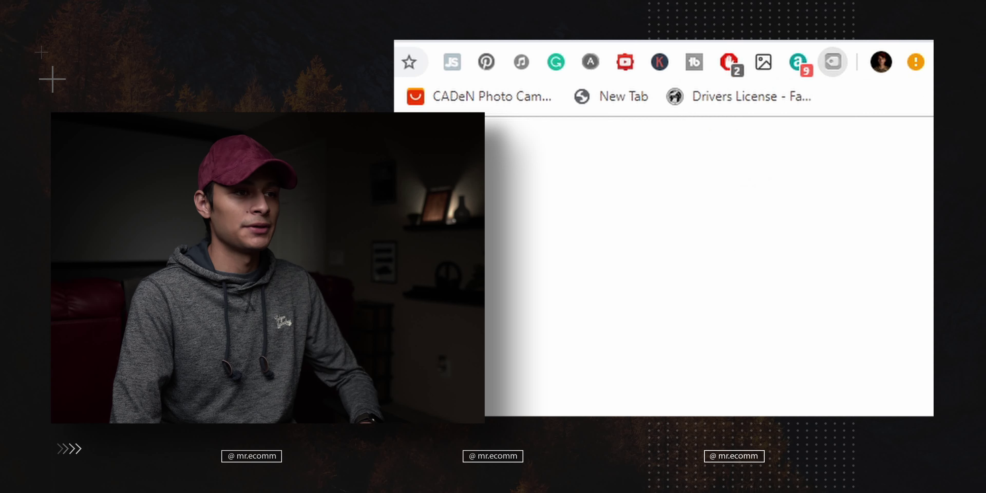
left_click(833, 63)
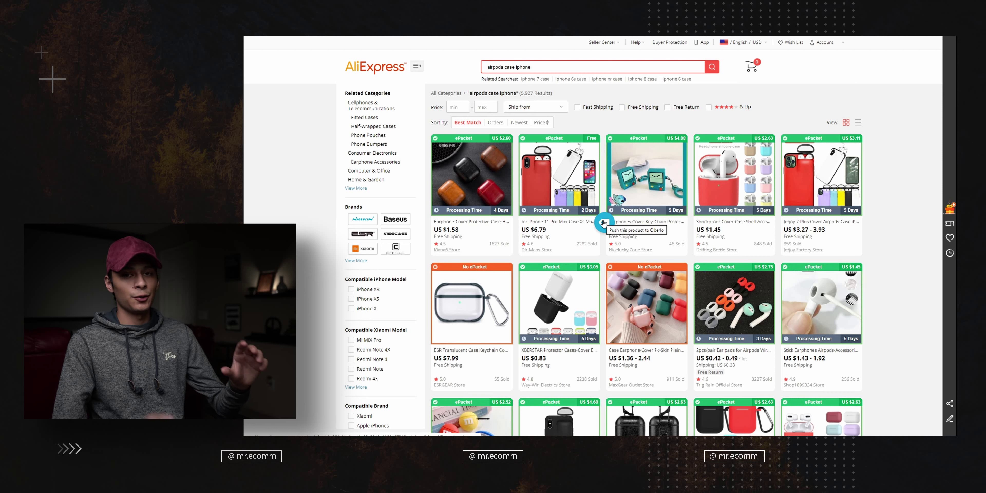
Push the US $6.79 iPhone case with AirPods holder to Oberlo and view the Import List.
left_click(603, 223)
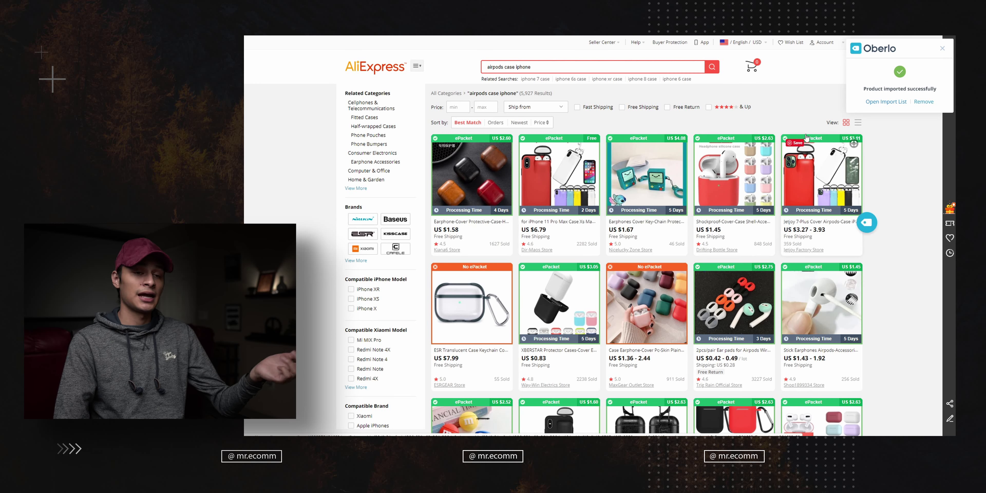
left_click(883, 105)
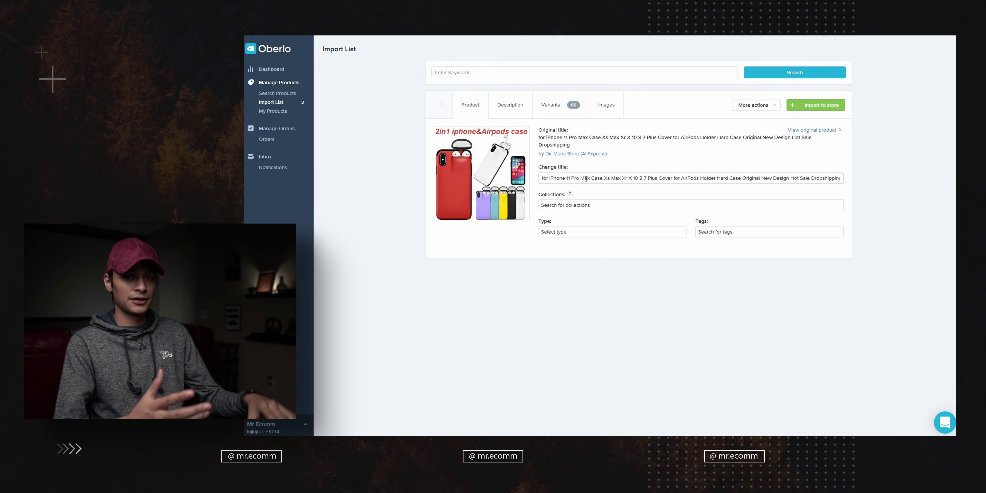
Replace the product title with 'Keepsafe PRO IPhone Airpods Case' and review its collections and tags.
triple_click(586, 179)
key("BackSpace")
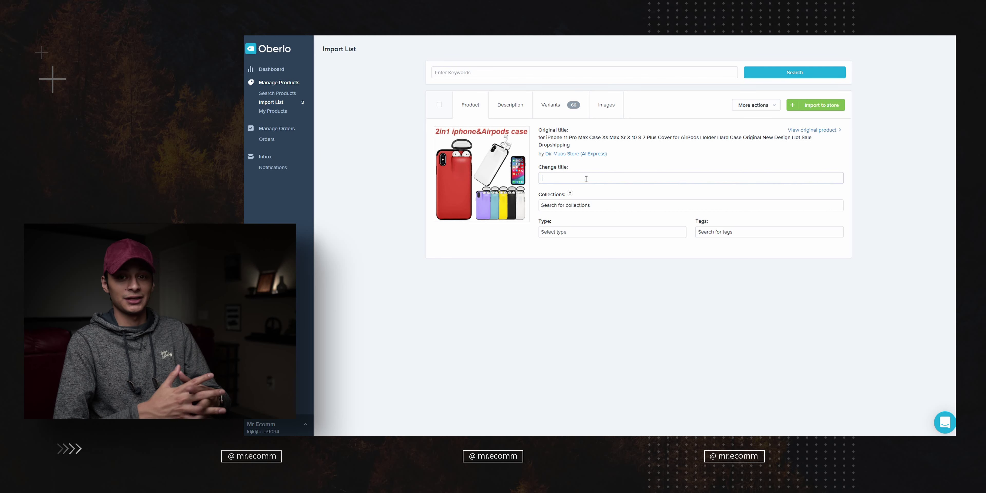
type("Keepsafe PRO iPhone Airpods Case")
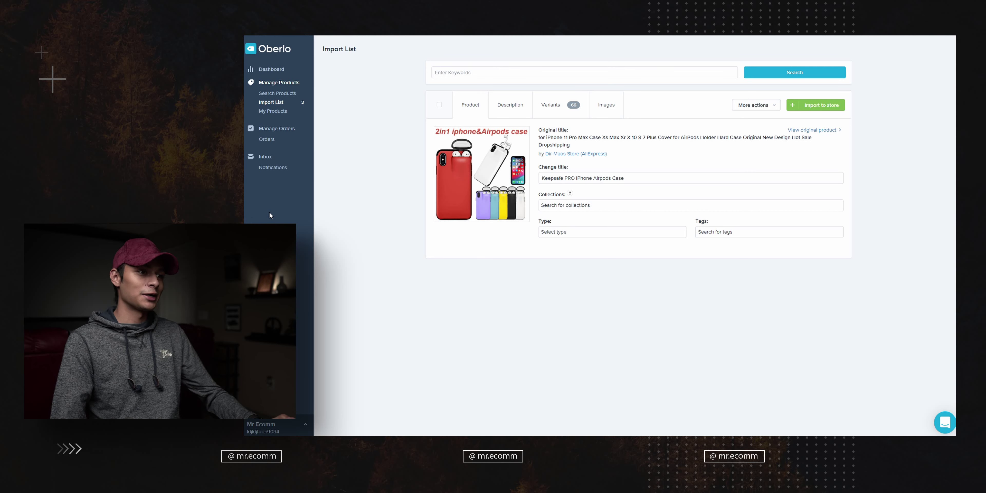
left_click(613, 206)
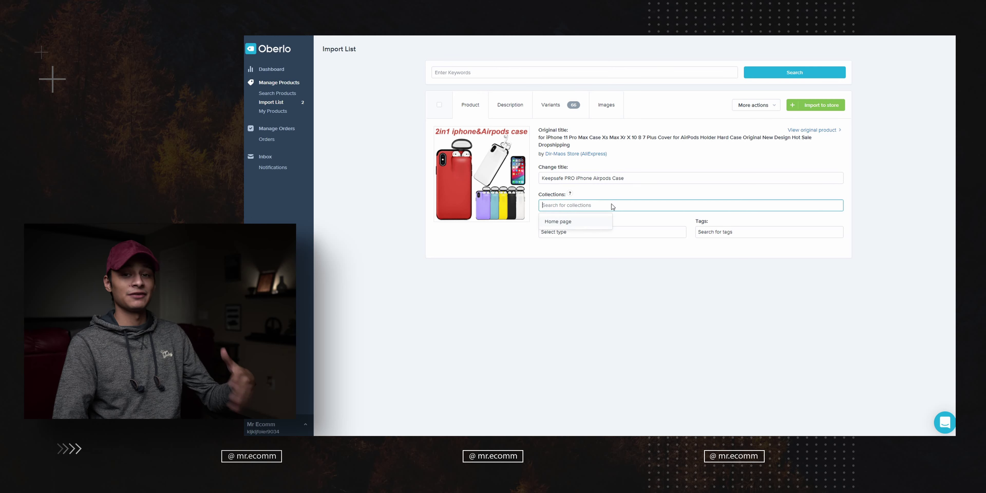
left_click(704, 232)
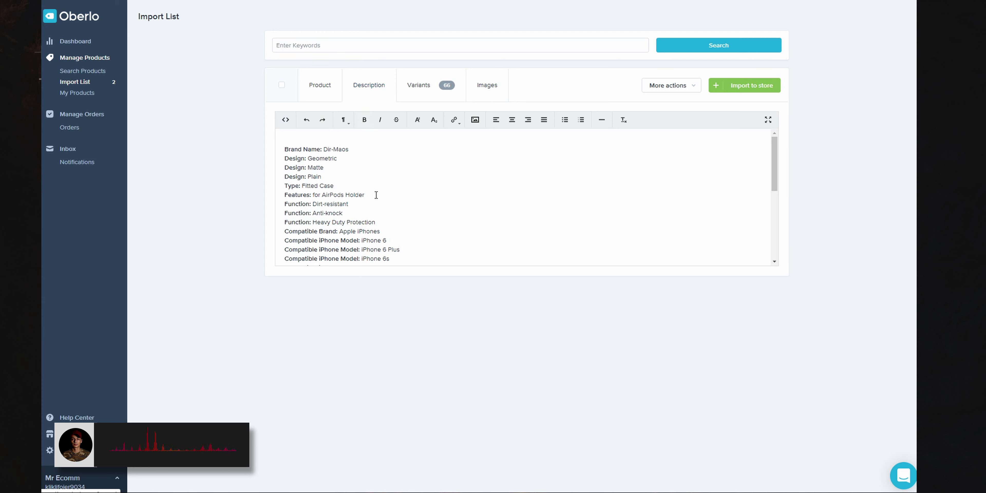
Scroll through the imported product's description text.
scroll(383, 177, "down", 5)
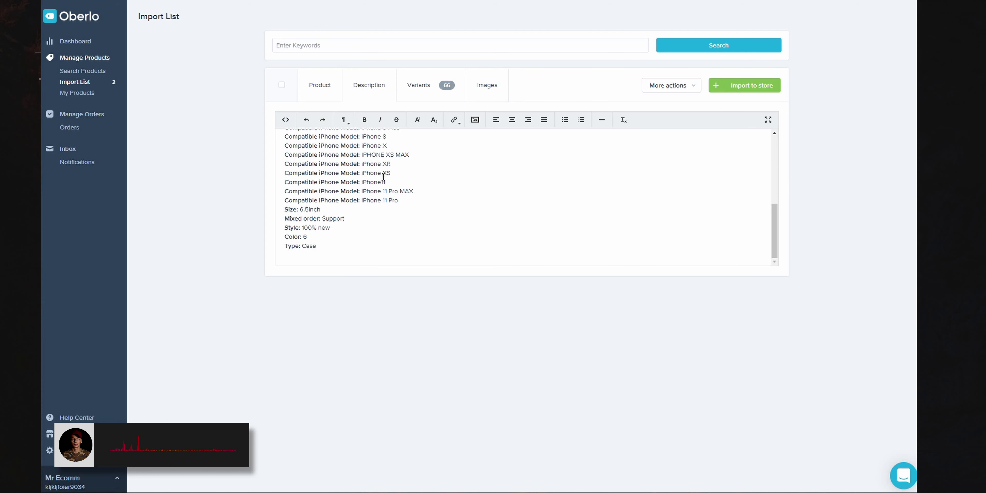
scroll(392, 240, "up", 6)
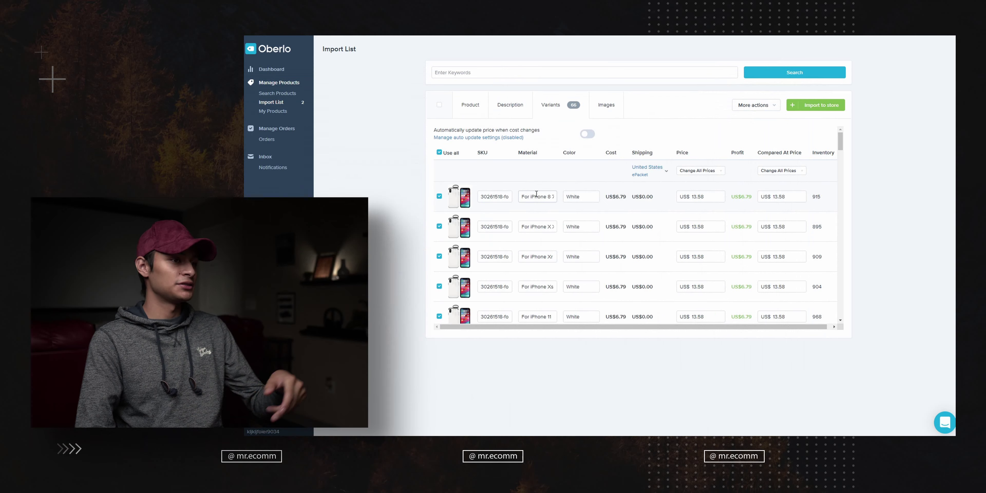
left_click(439, 196)
left_click(439, 226)
left_click(439, 256)
left_click(439, 226)
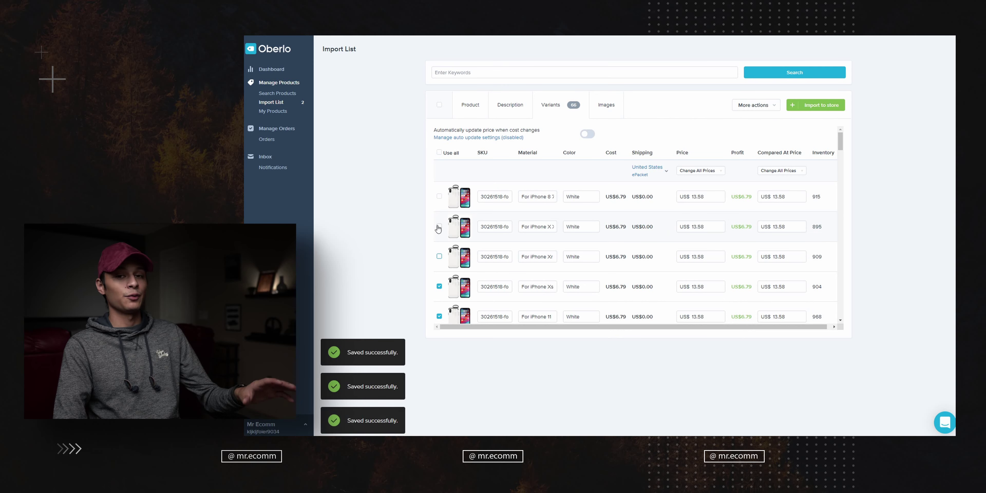
left_click(439, 196)
left_click(439, 256)
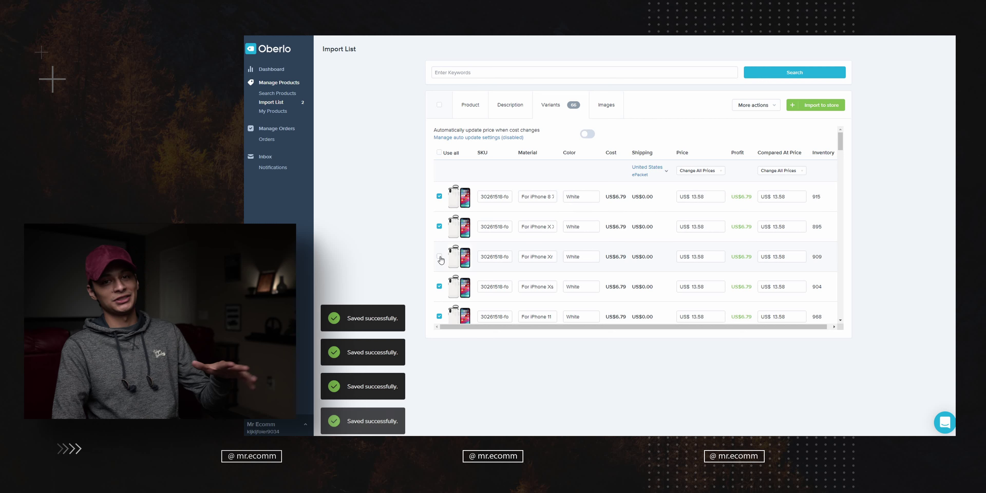
triple_click(526, 226)
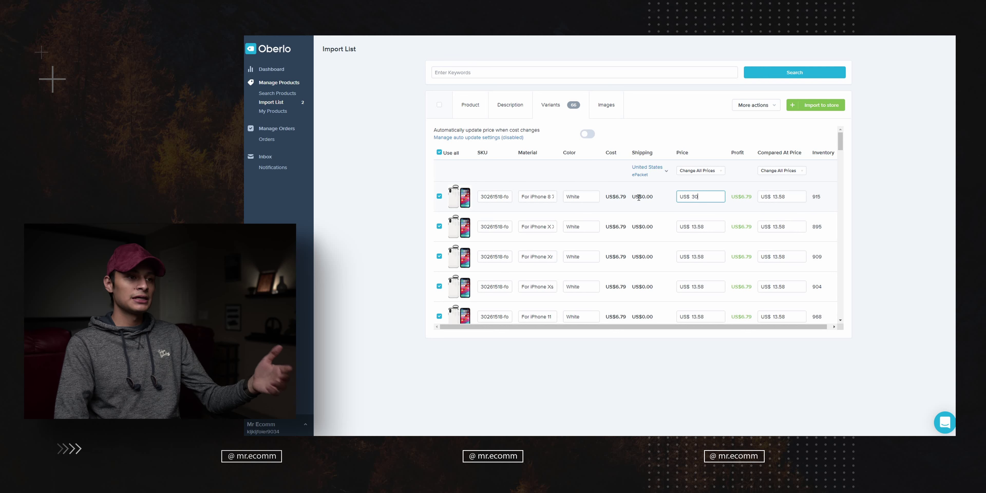
Set every variant's price to US$ 30.
left_click(727, 187)
left_click(712, 173)
left_click(712, 184)
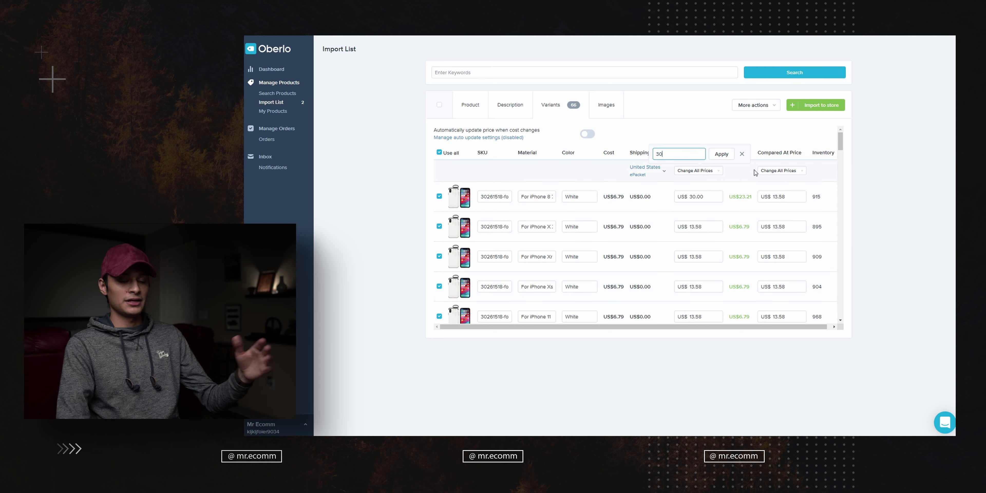
left_click(727, 155)
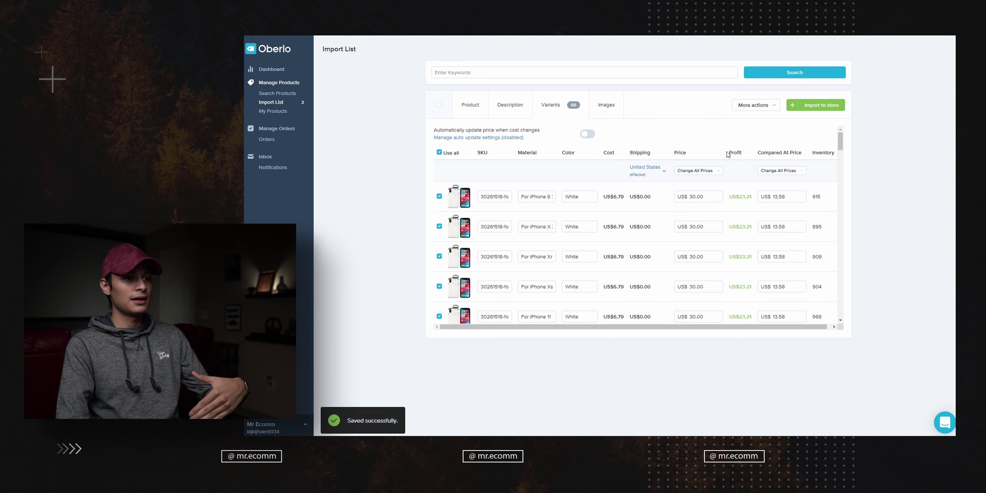
Multiply all variant prices by 2.
left_click(715, 177)
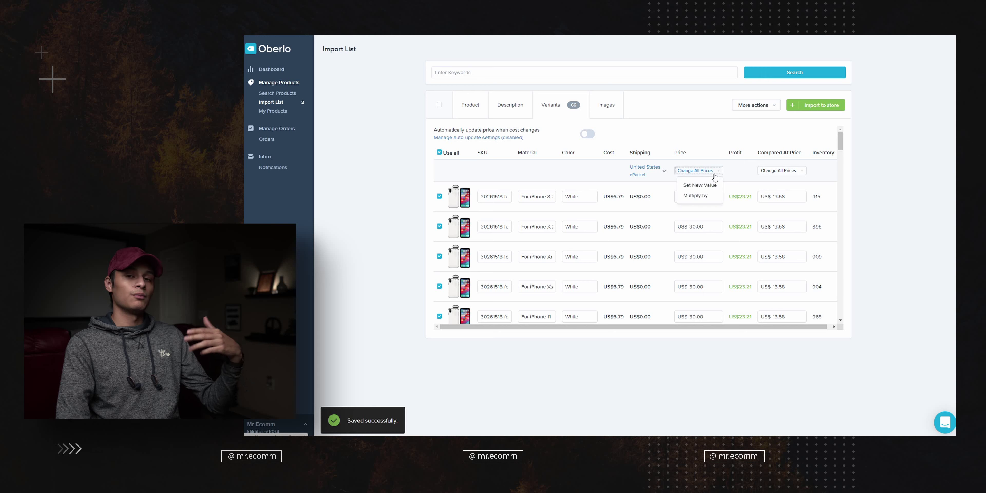
left_click(708, 193)
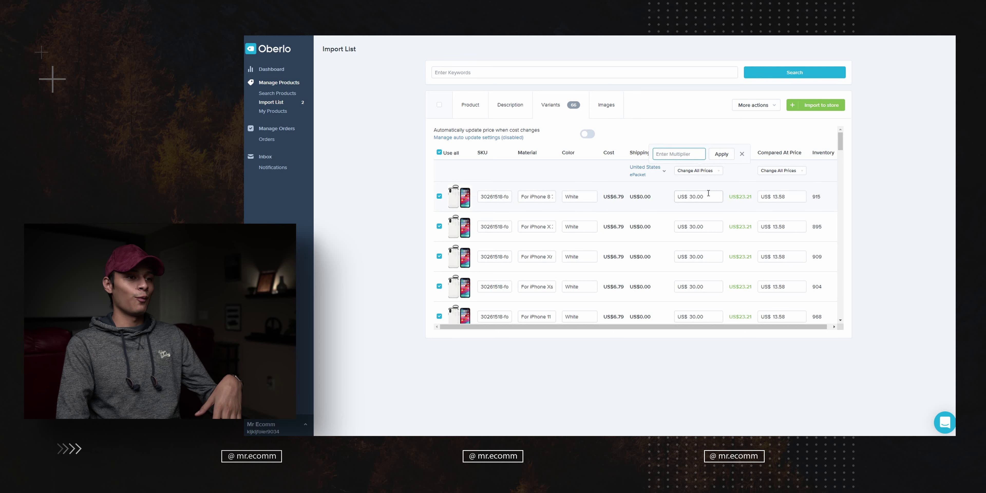
type("2")
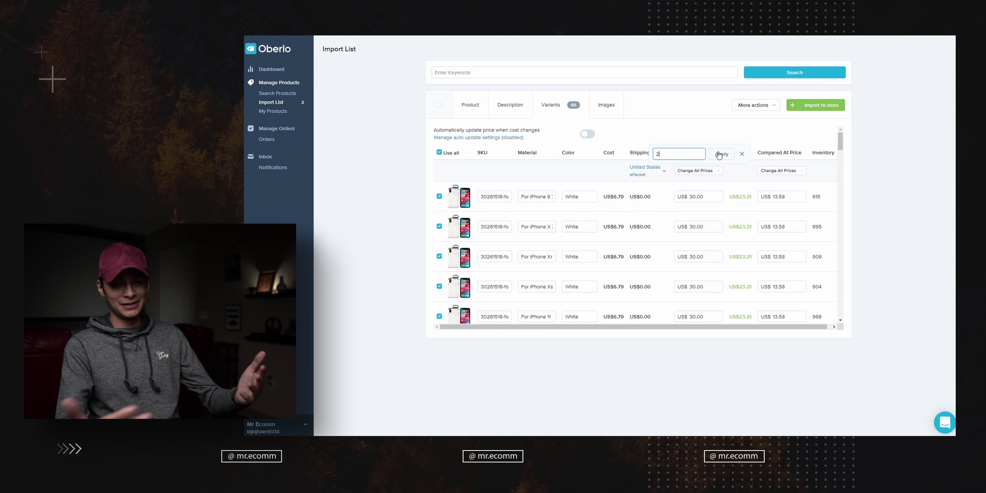
left_click(719, 154)
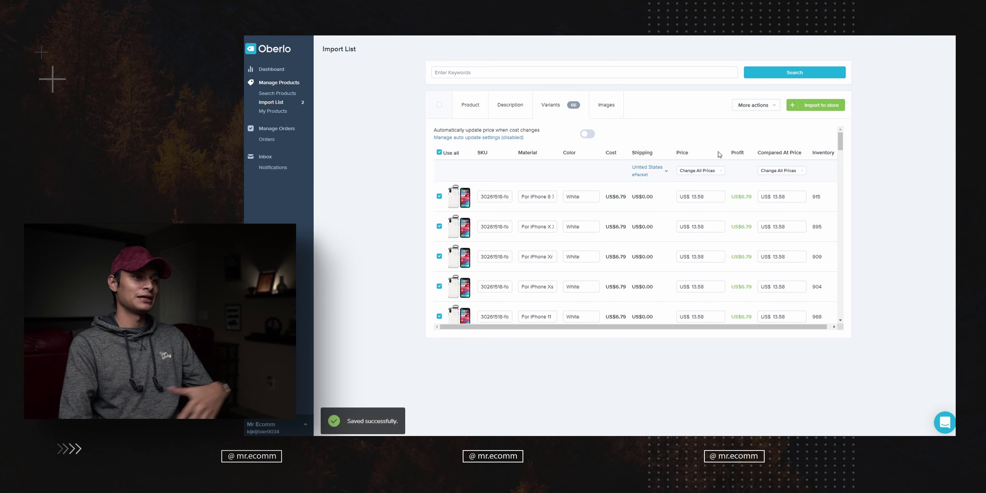
Multiply all variant prices by 2.4 so each sells for US$16.30.
left_click(717, 170)
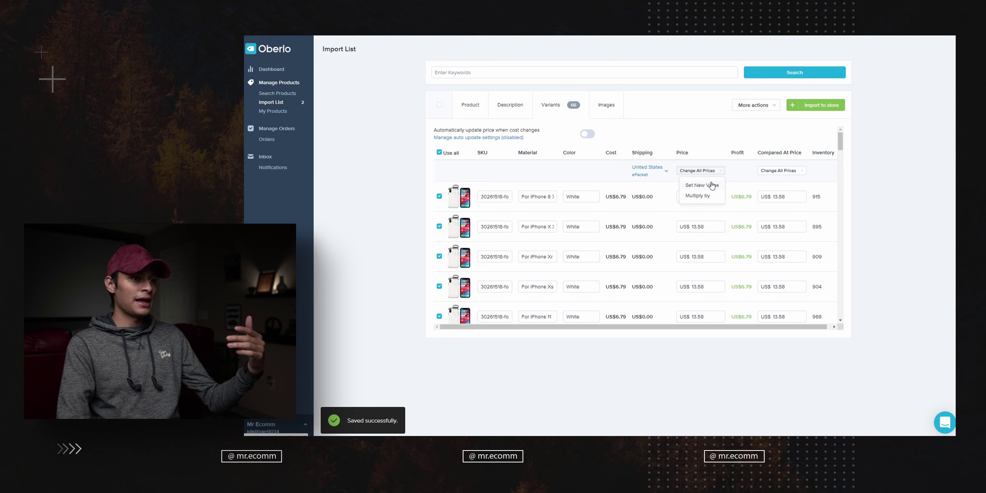
left_click(699, 195)
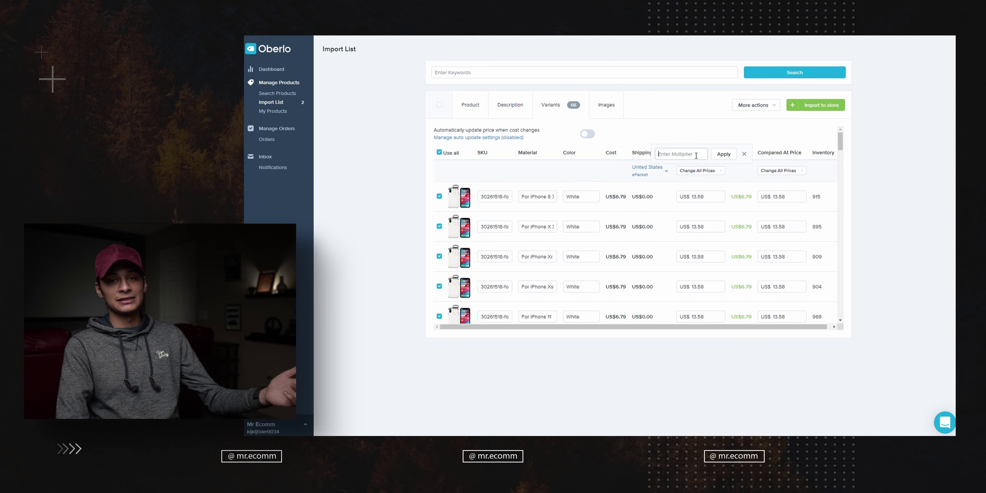
left_click(696, 155)
type("2.4")
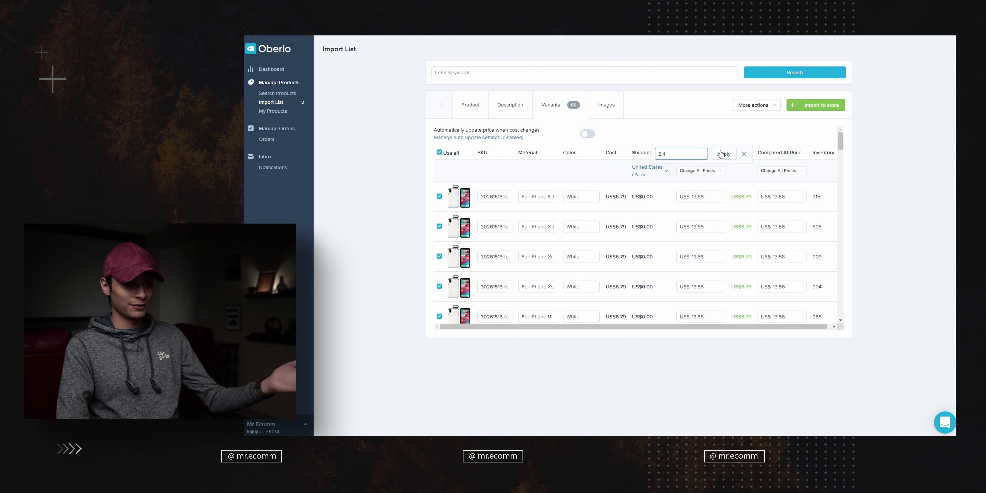
left_click(725, 154)
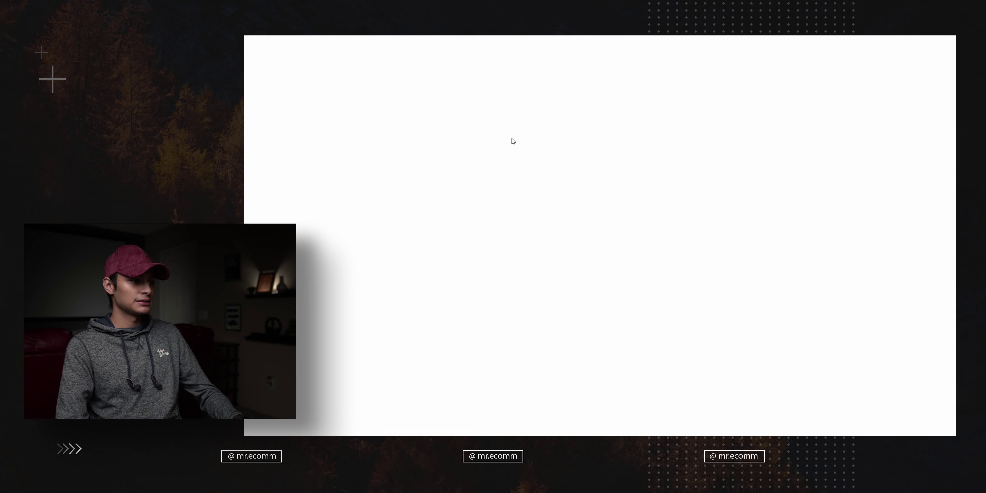
Scroll the Settings page down to the Auto updates section.
scroll(513, 141, "down", 4)
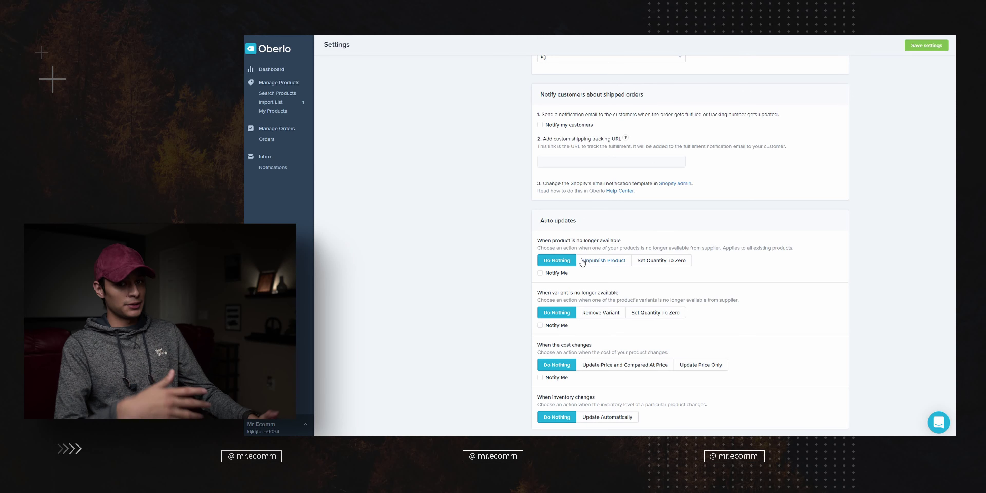
Set auto updates: unpublish unavailable products with notification, zero unavailable variants, update price and compared-at price.
left_click(594, 265)
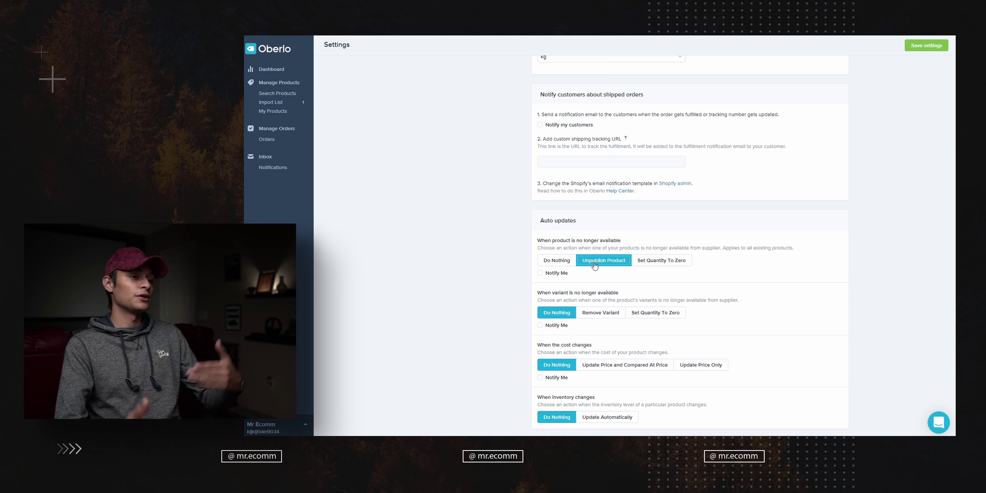
left_click(539, 273)
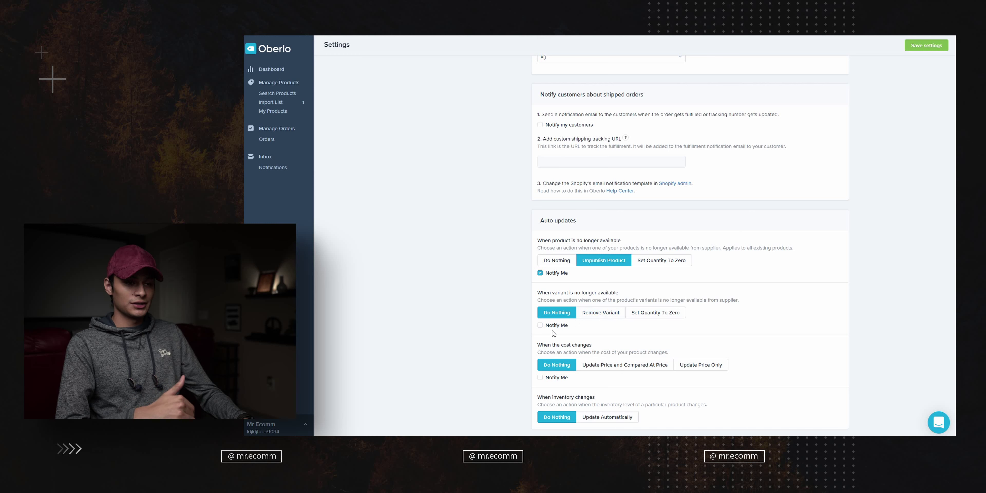
left_click(639, 317)
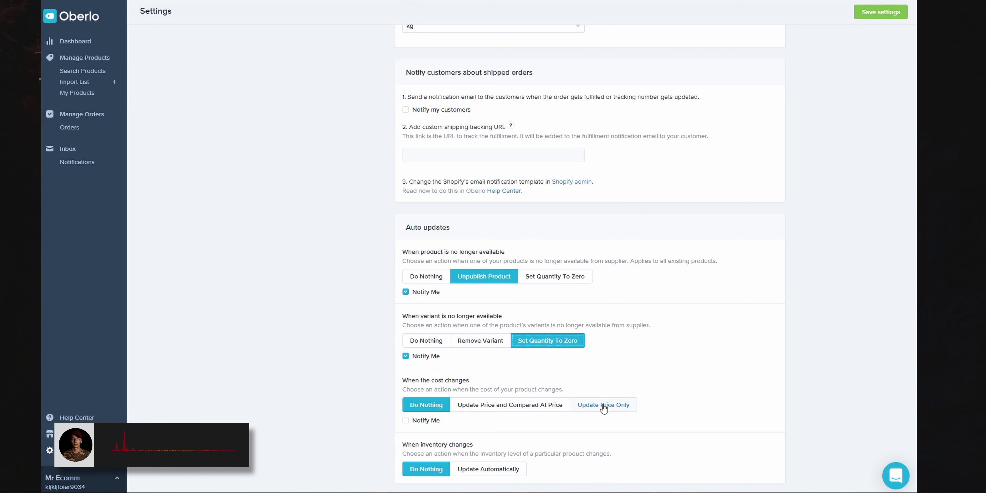
left_click(562, 409)
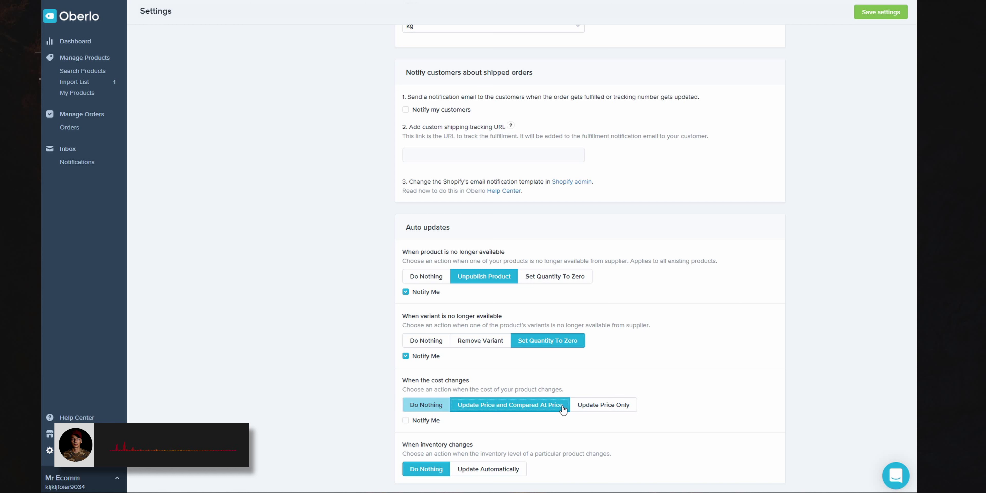